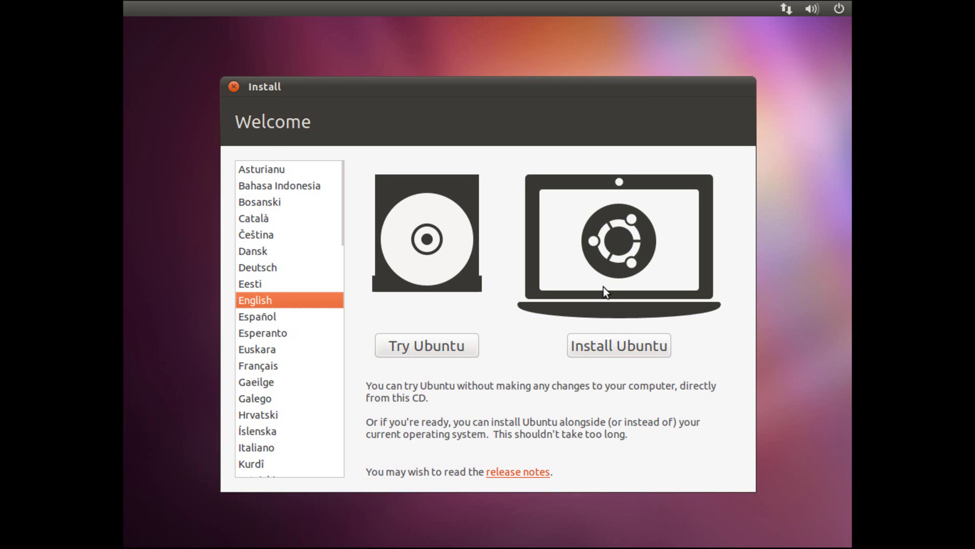
# Step: Begin the Ubuntu installation with update downloads and third-party software included
pyautogui.click(667, 347)
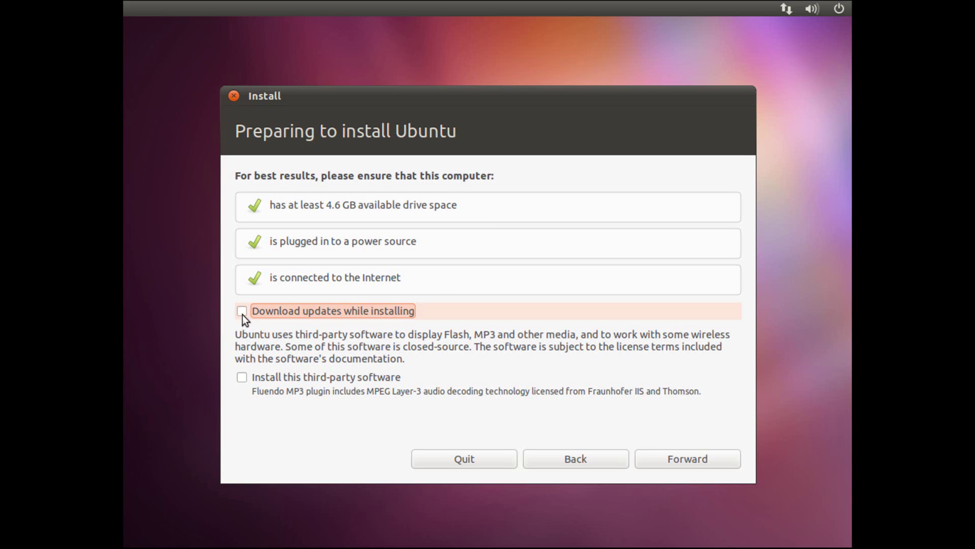
pyautogui.click(243, 379)
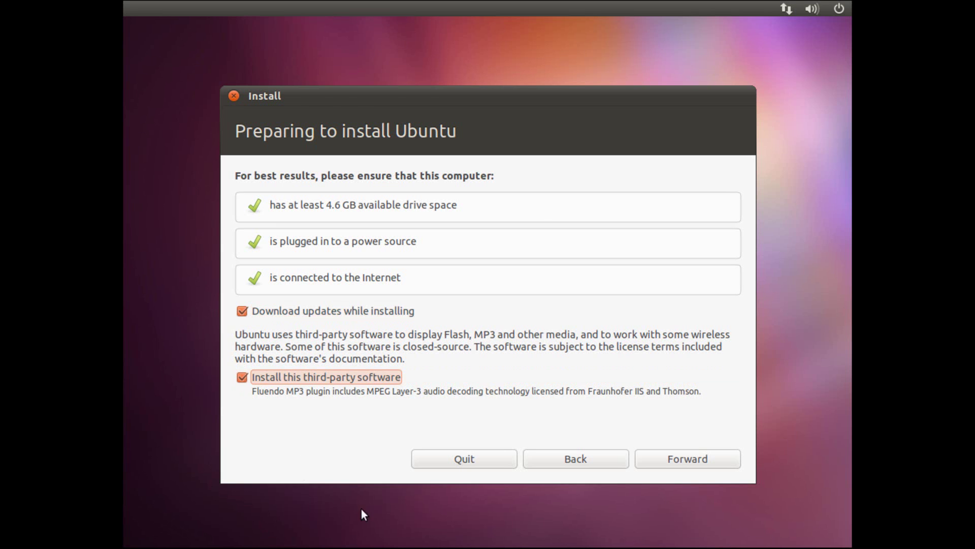
pyautogui.click(729, 462)
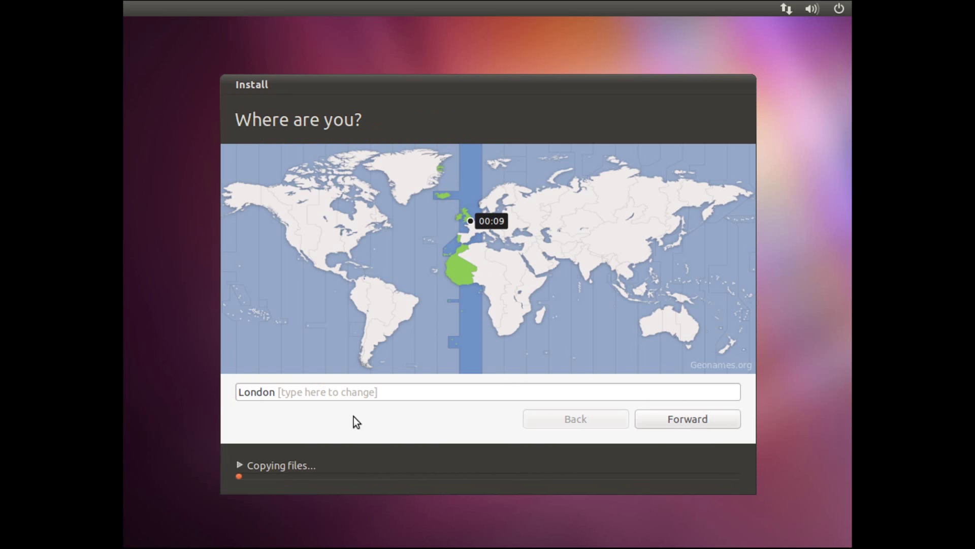
# Step: Keep London as the location and choose the plain United Kingdom keyboard layout
pyautogui.click(352, 394)
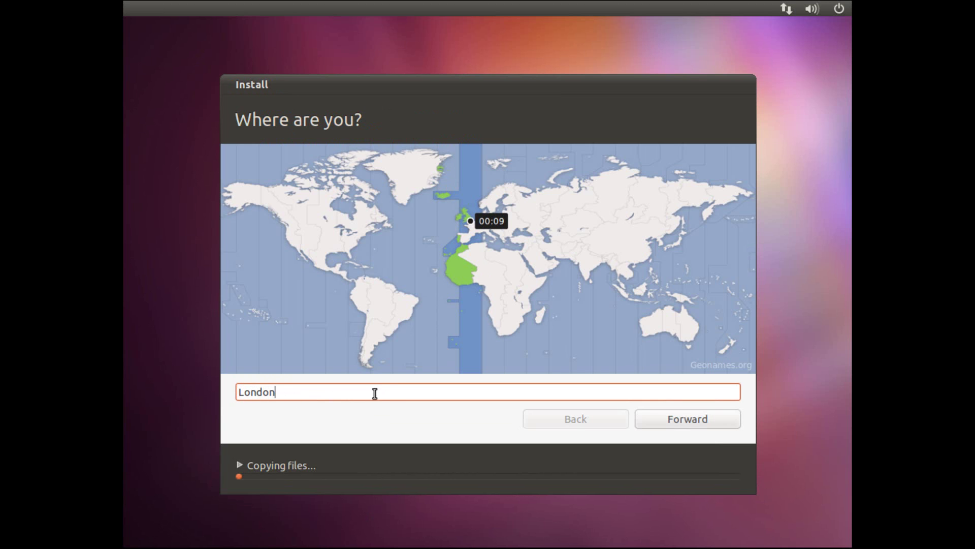
pyautogui.click(729, 422)
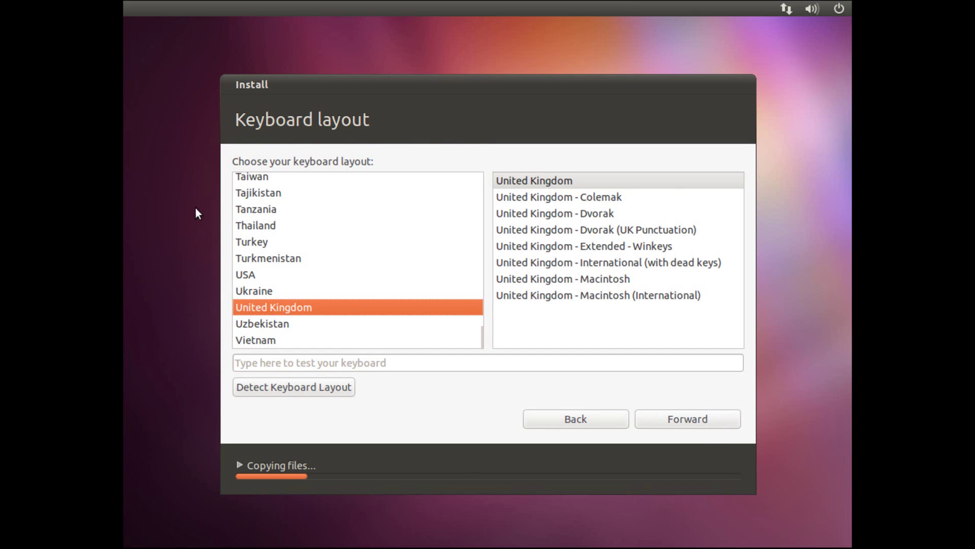
pyautogui.click(553, 181)
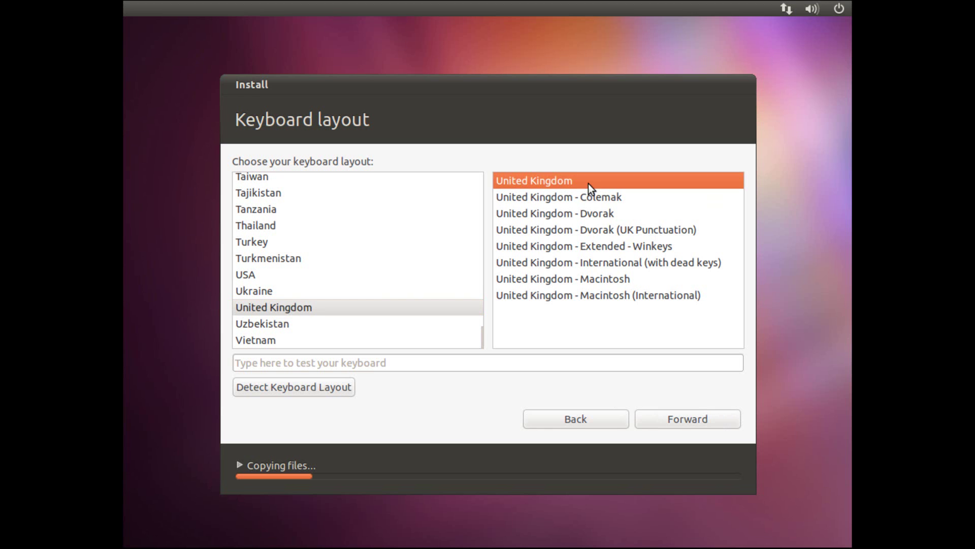
pyautogui.click(728, 421)
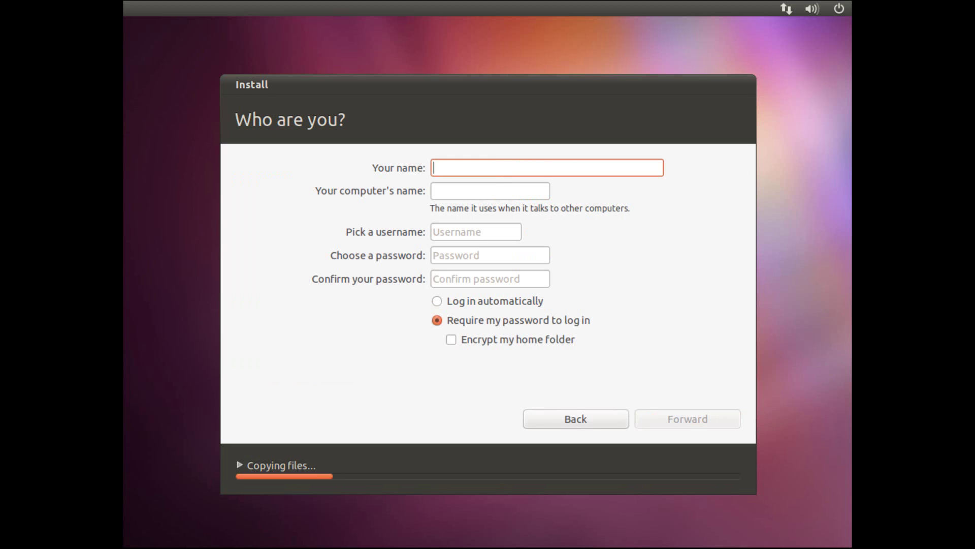
# Step: Enter the user's name and a valid username on the Who are you? page
pyautogui.write('Olli')
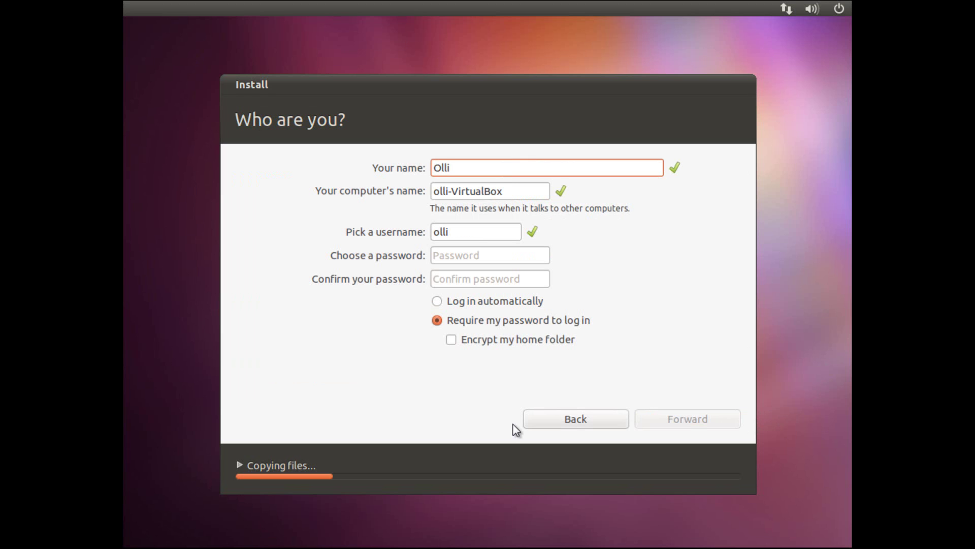
pyautogui.write('e')
pyautogui.press('Tab')
pyautogui.press('Tab')
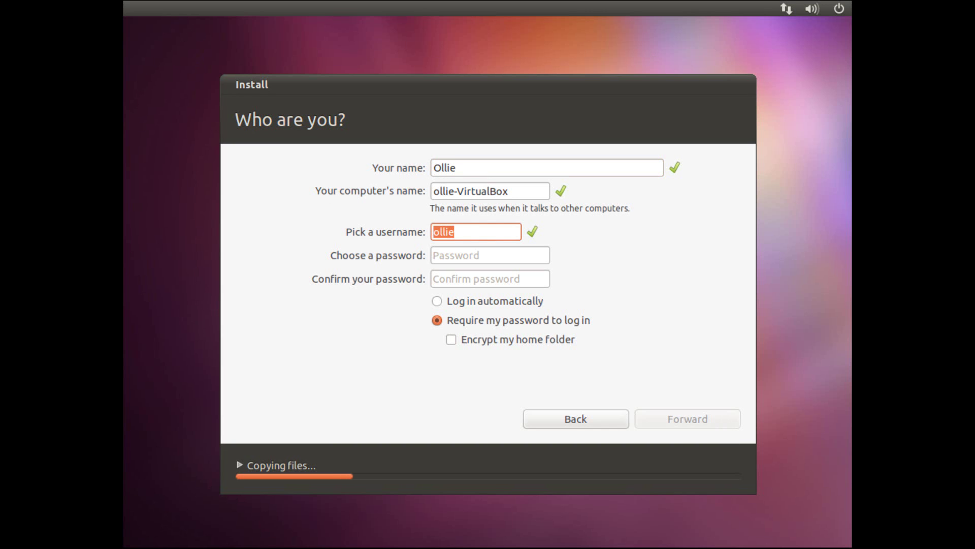
pyautogui.write('M')
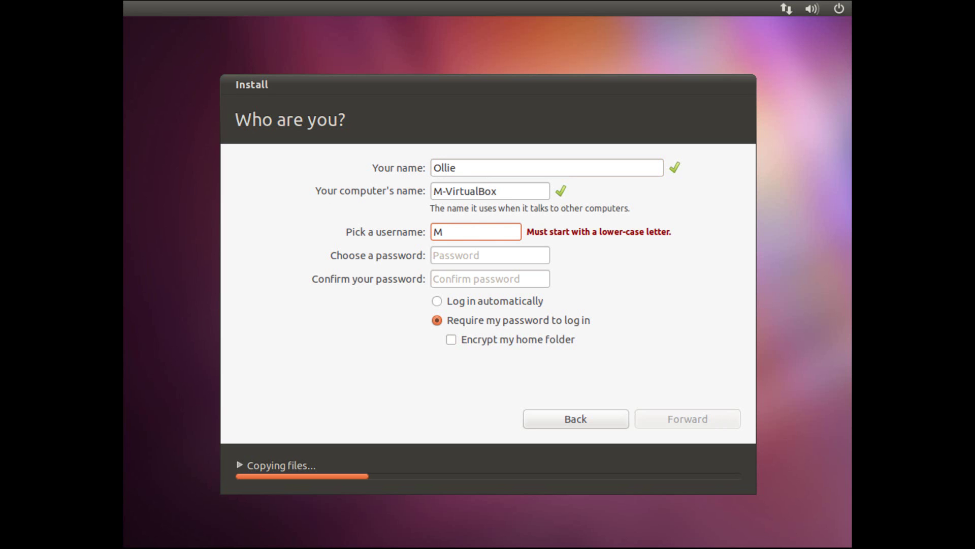
pyautogui.press('BackSpace')
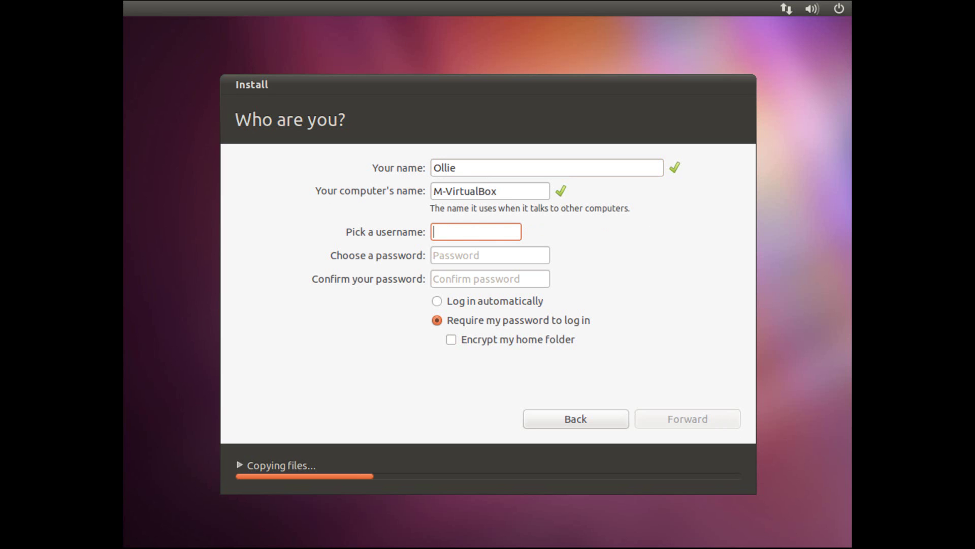
pyautogui.write('musicarta')
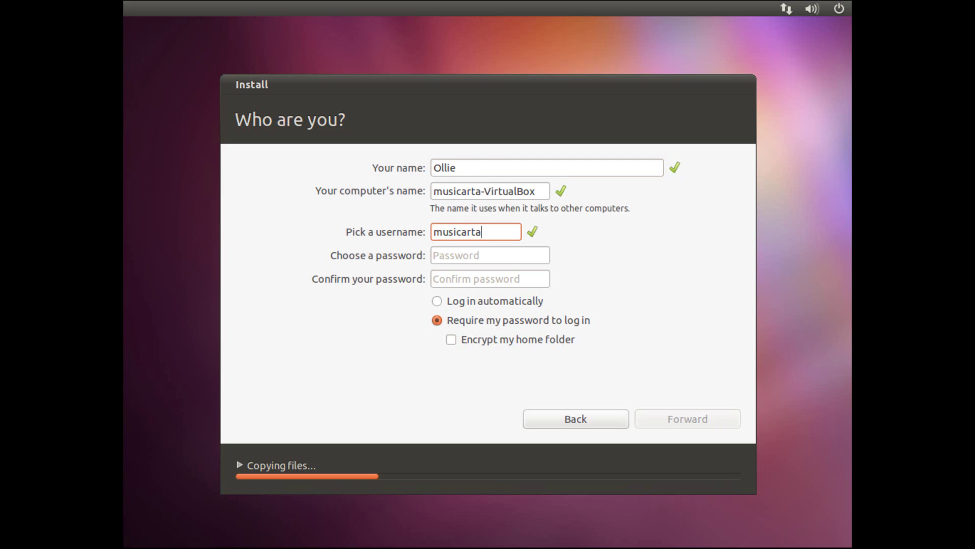
# Step: Set and confirm the account password, enable automatic login, and submit the account details
pyautogui.click(503, 256)
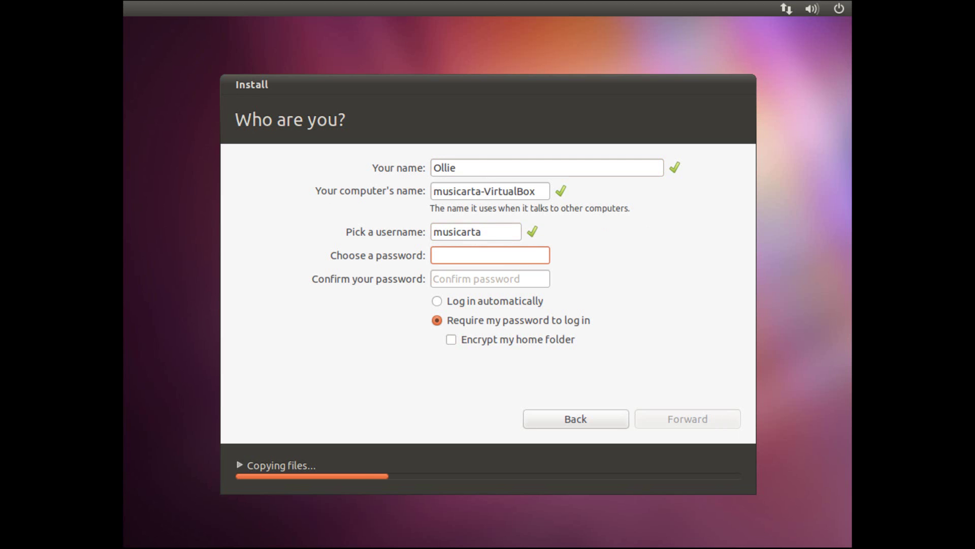
pyautogui.write('****')
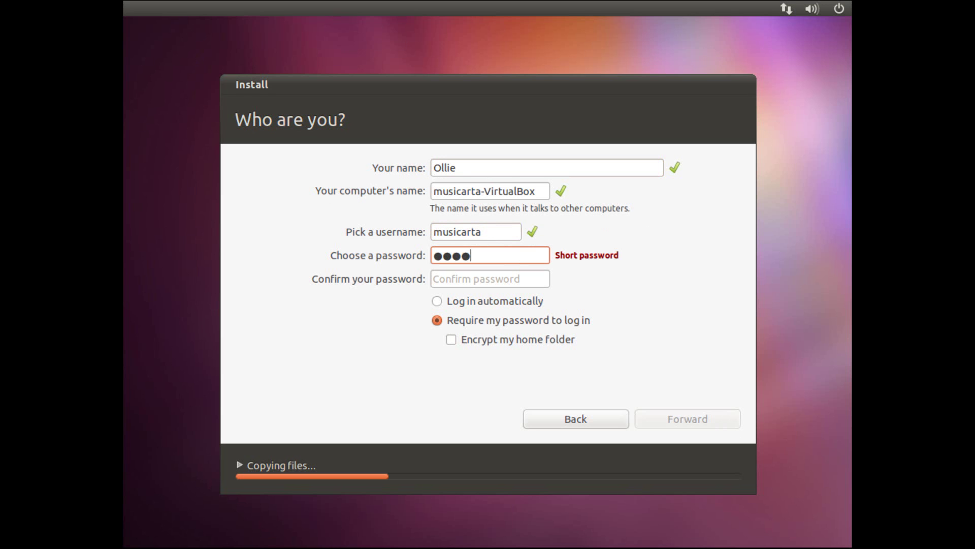
pyautogui.write('*******')
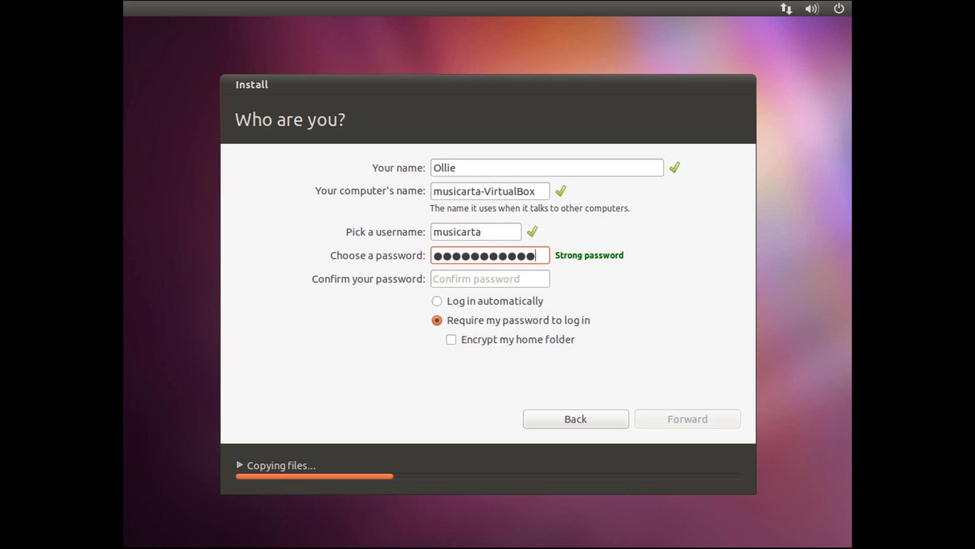
pyautogui.press('Tab')
pyautogui.write('******')
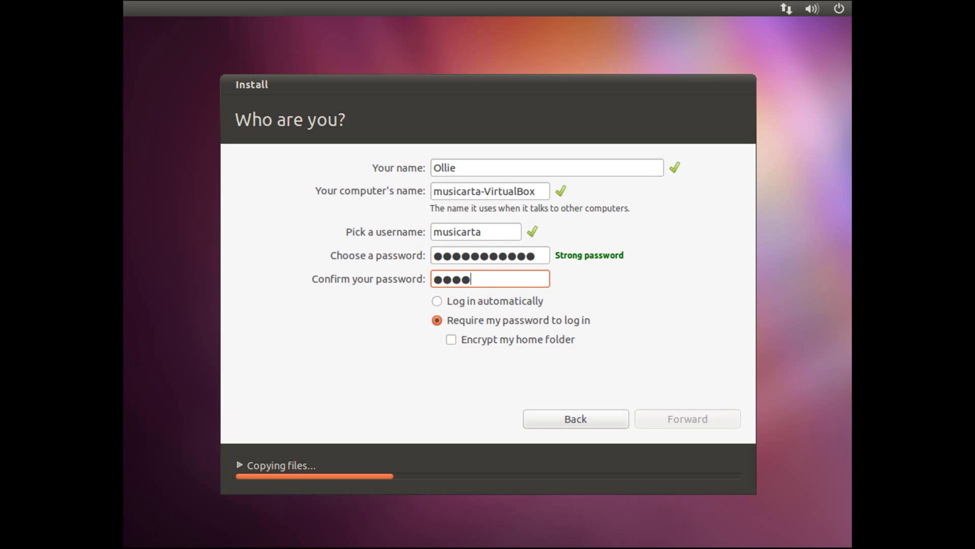
pyautogui.write('*****')
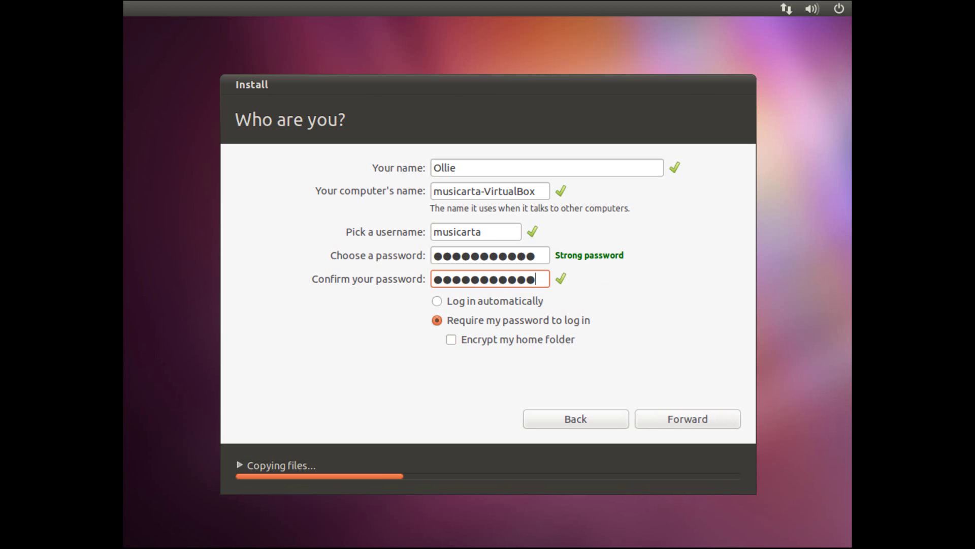
pyautogui.click(437, 302)
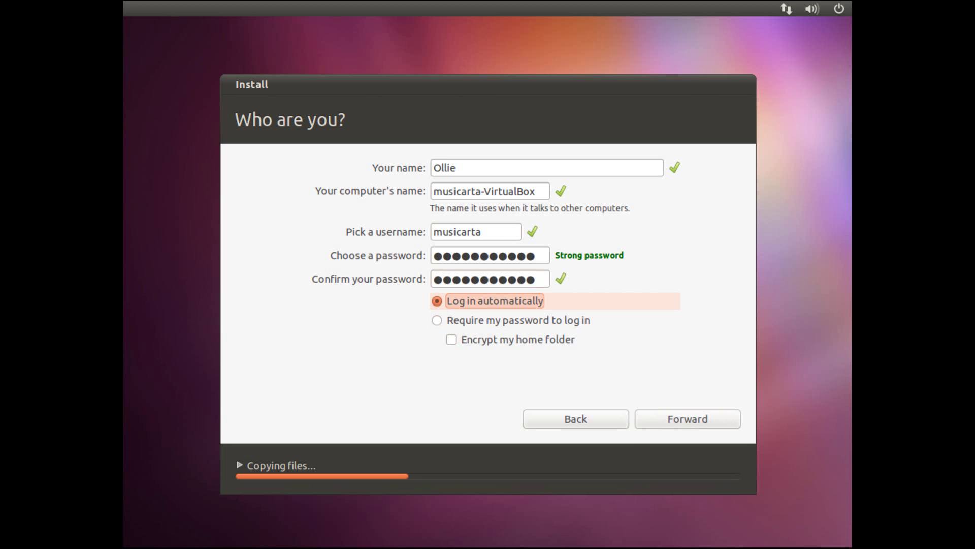
pyautogui.click(723, 421)
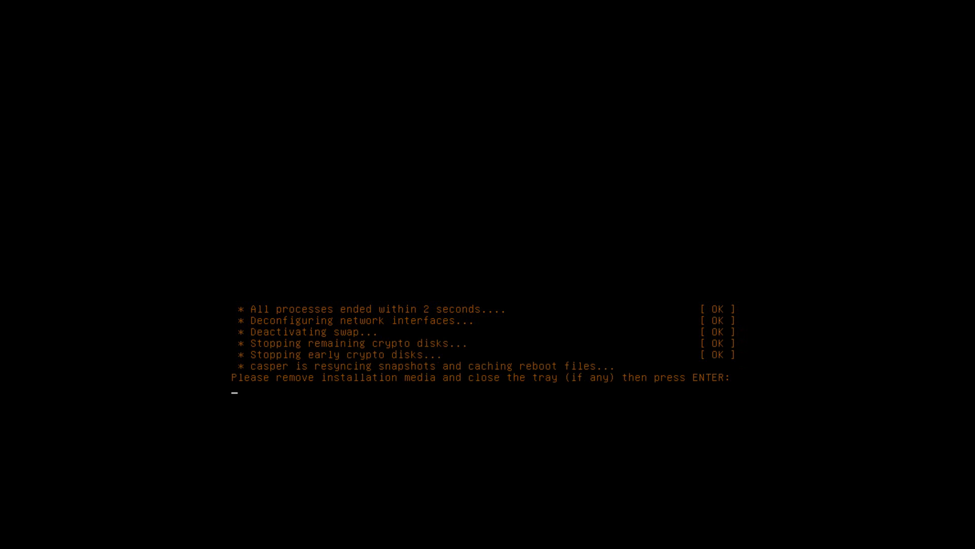
# Step: Restart into the GRUB menu and highlight the first Ubuntu entry above Windows 7
pyautogui.press('Return')
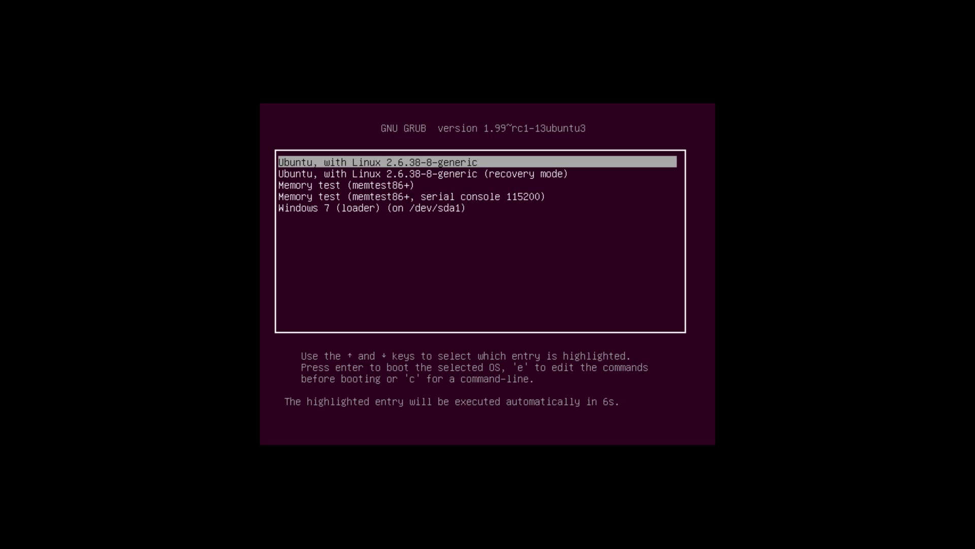
pyautogui.press('Down')
pyautogui.press('Down')
pyautogui.press('Down')
pyautogui.press('Down')
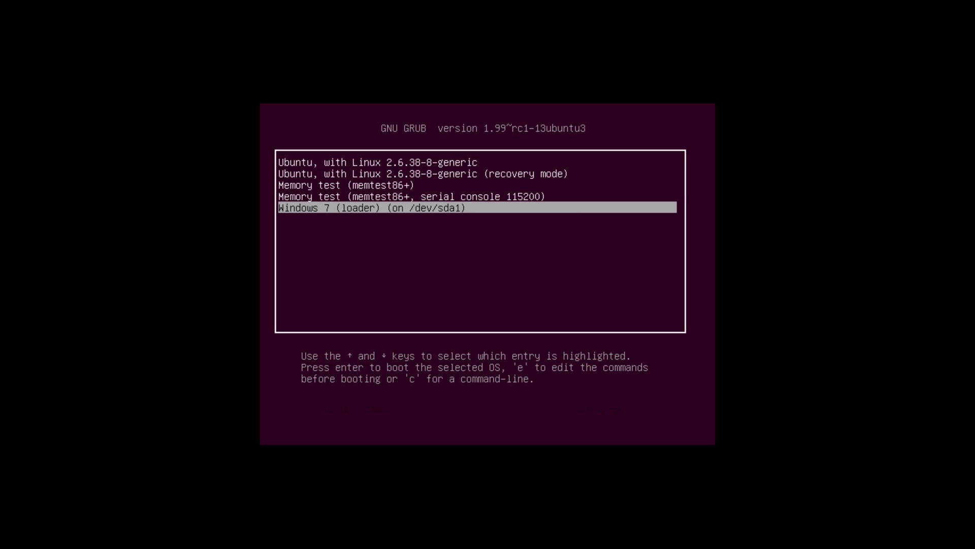
pyautogui.press('Up')
pyautogui.press('Up')
pyautogui.press('Up')
pyautogui.press('Up')
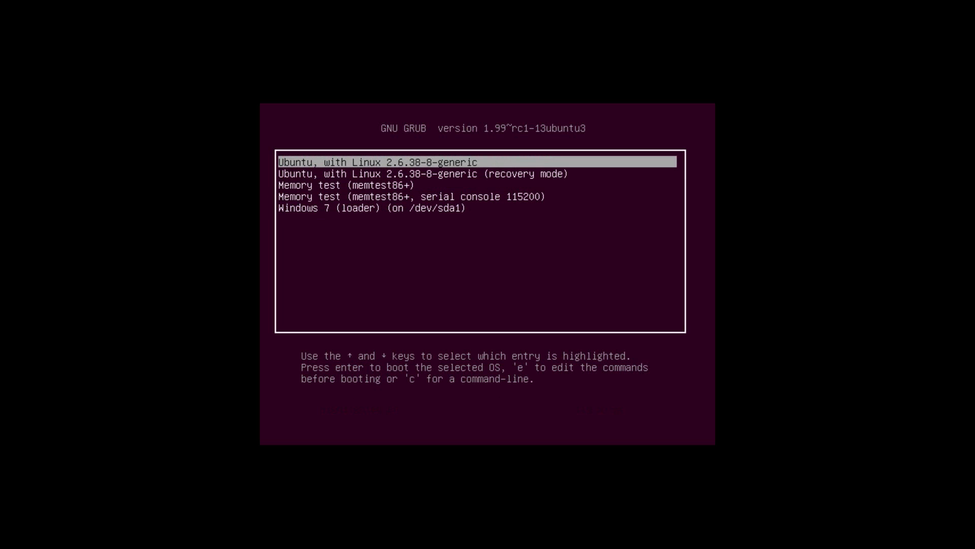